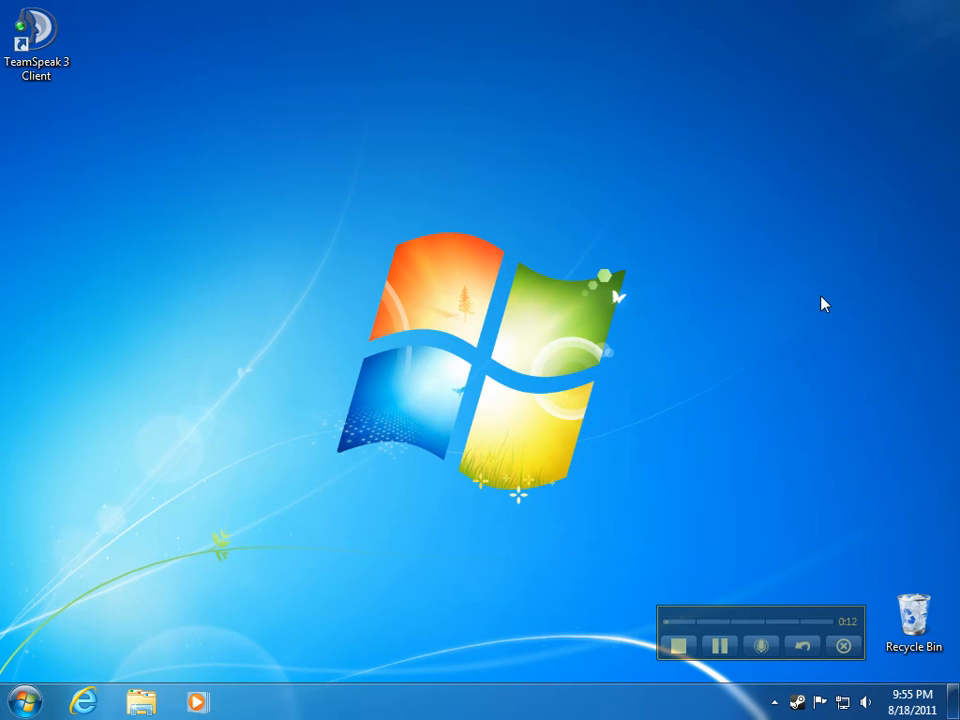
- Launch a Command Prompt by running cmd and list the full network configuration with ipconfig /all
{"action": "left_click", "coordinate": [26, 703]}
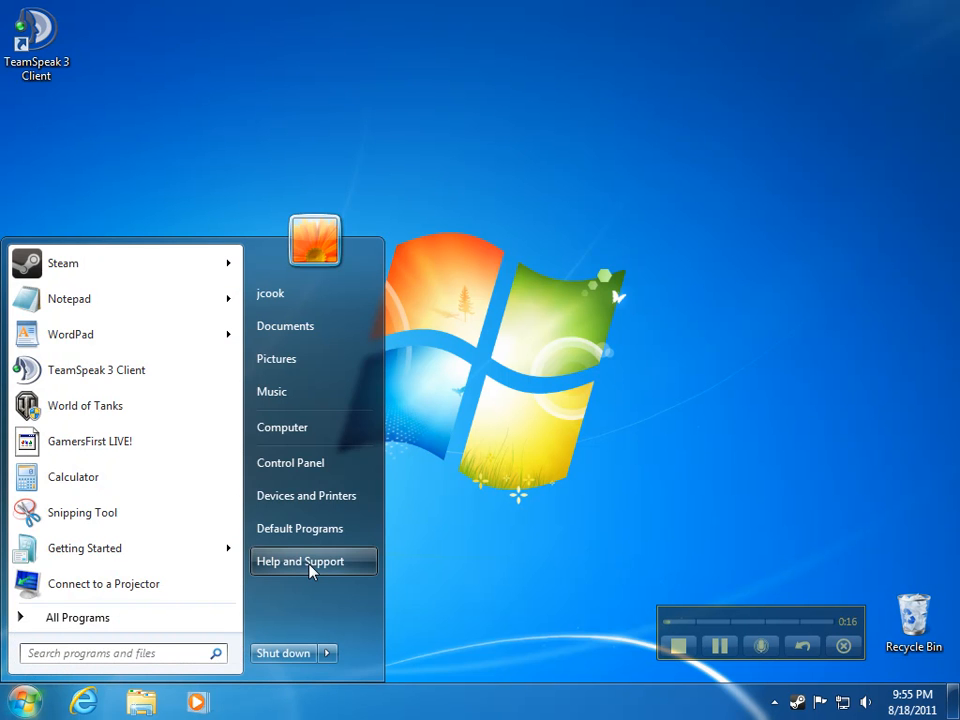
{"action": "left_click", "coordinate": [75, 625]}
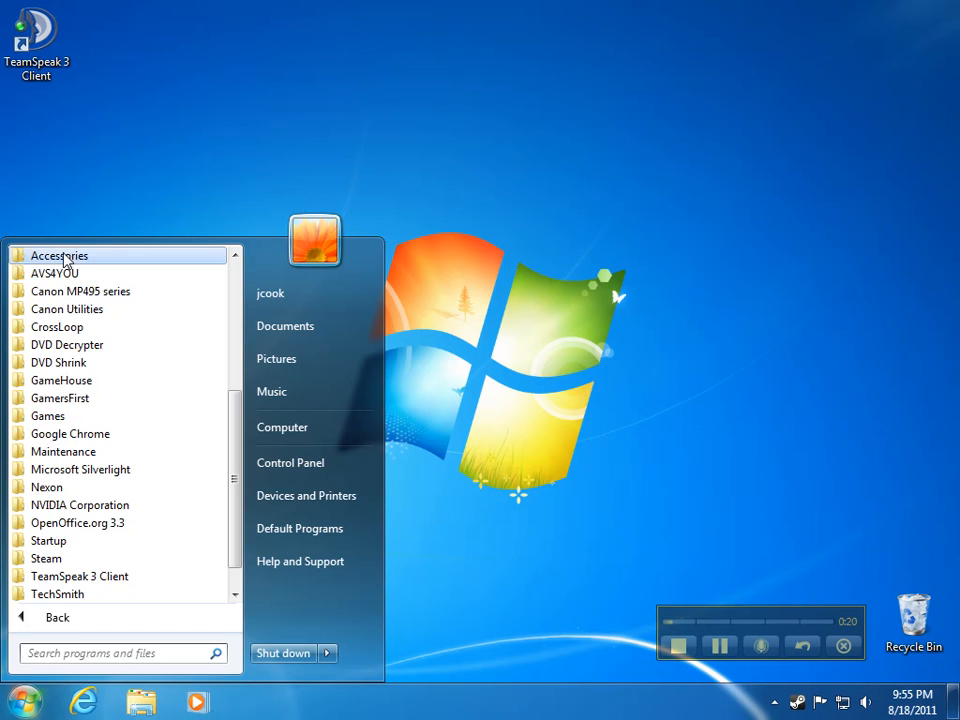
{"action": "left_click", "coordinate": [62, 257]}
{"action": "left_click", "coordinate": [58, 433]}
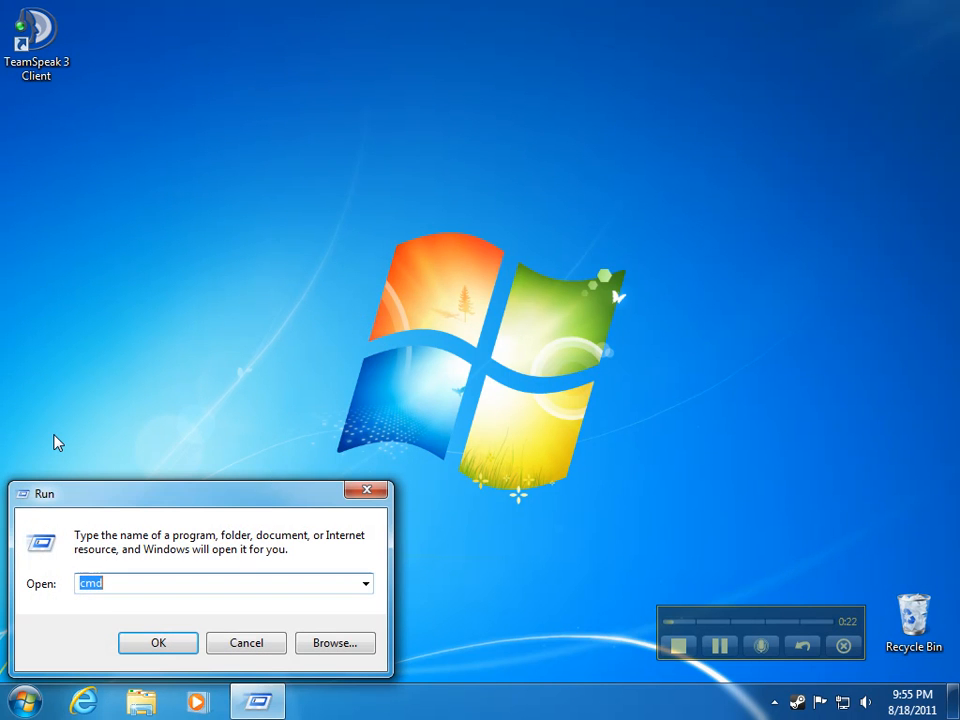
{"action": "left_click", "coordinate": [113, 583]}
{"action": "left_click", "coordinate": [155, 643]}
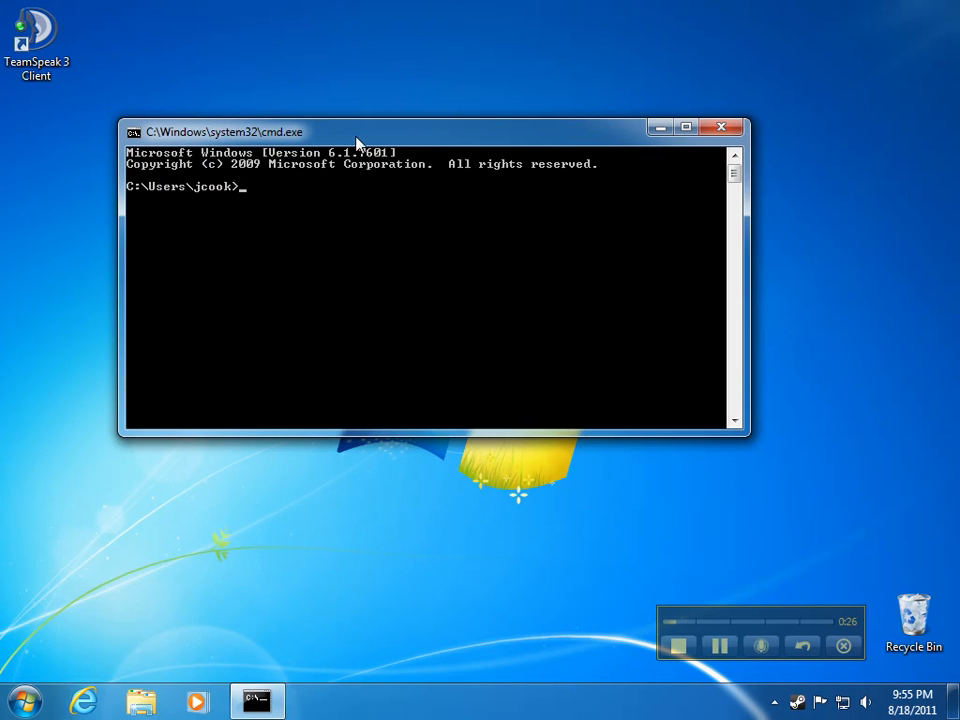
{"action": "type", "text": "ipconfig /all"}
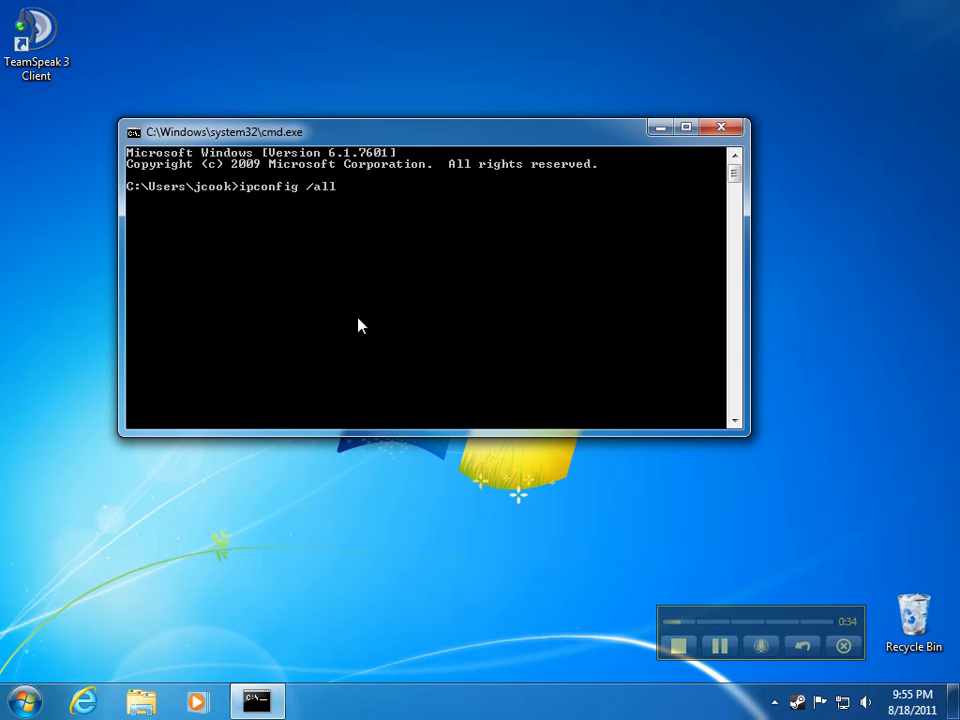
{"action": "key", "text": "Return"}
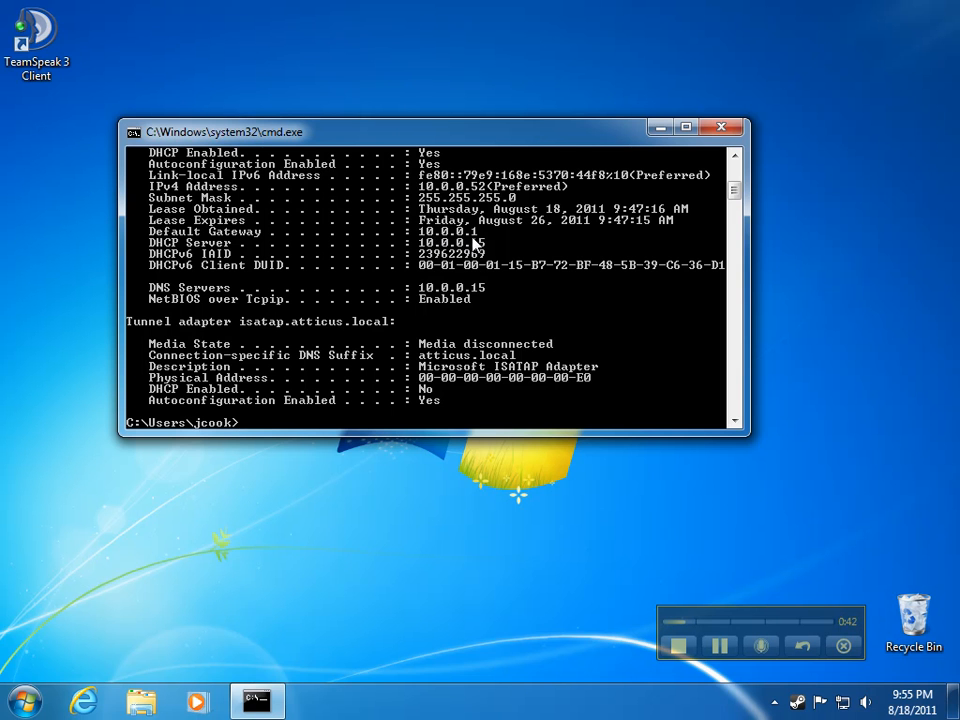
- Switch to Internet Explorer, go to the router's address 10.0.0.1 and sign in with the remembered credentials
{"action": "left_click", "coordinate": [86, 705]}
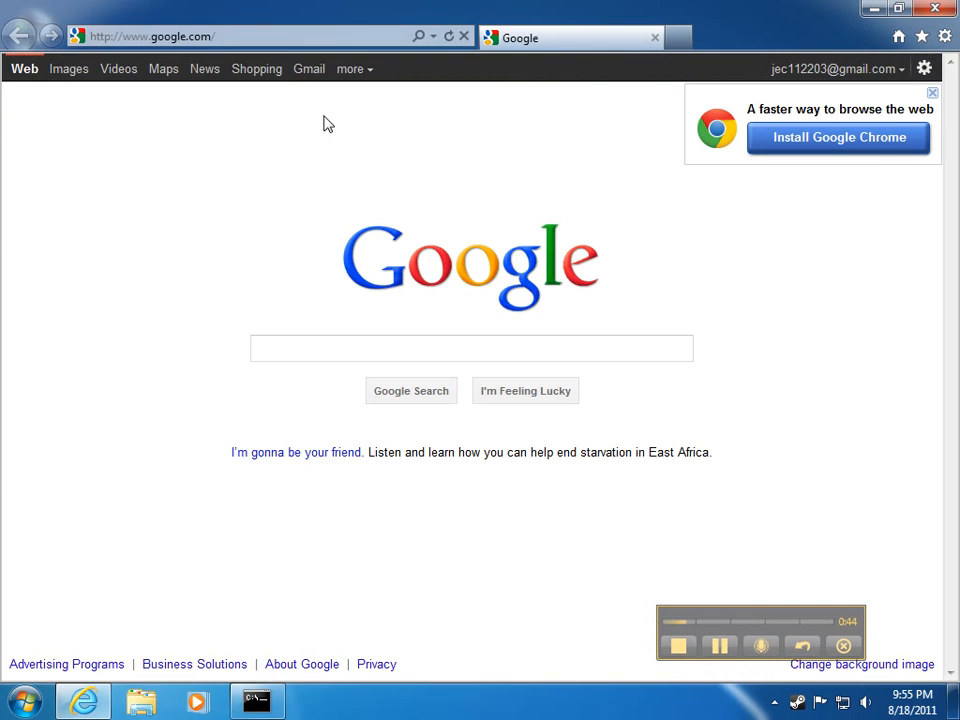
{"action": "left_click", "coordinate": [270, 36]}
{"action": "type", "text": "10.0.0."}
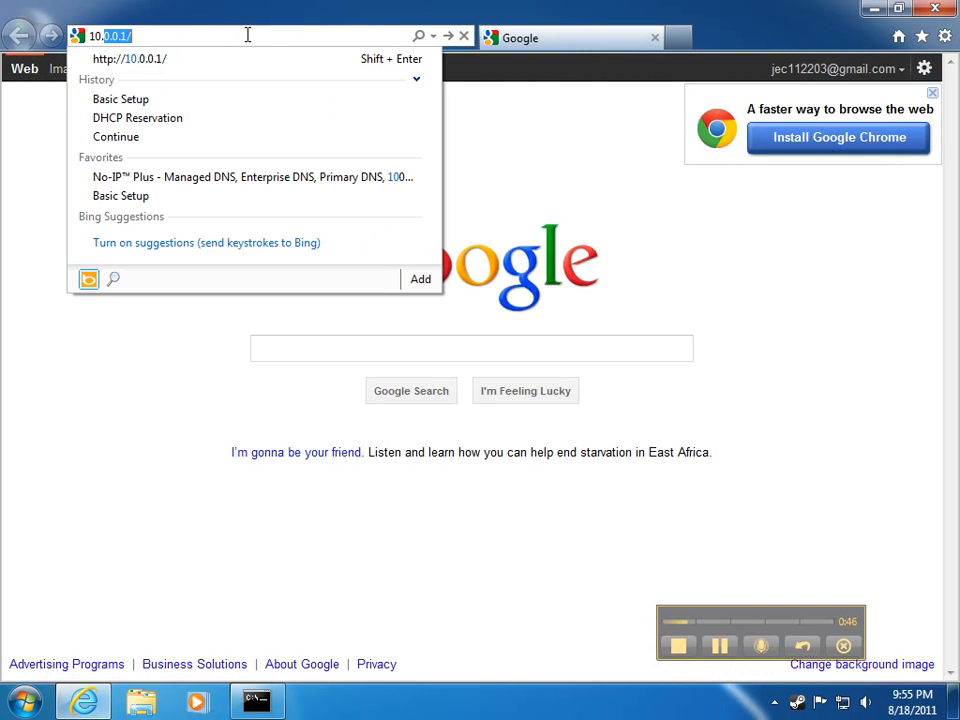
{"action": "type", "text": "1"}
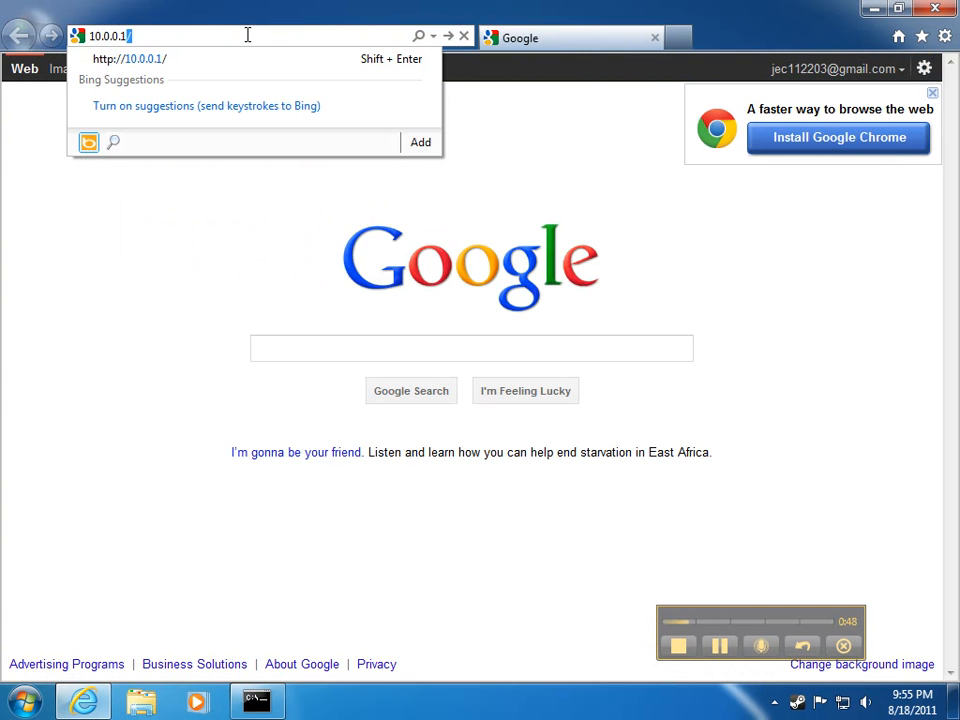
{"action": "key", "text": "Return"}
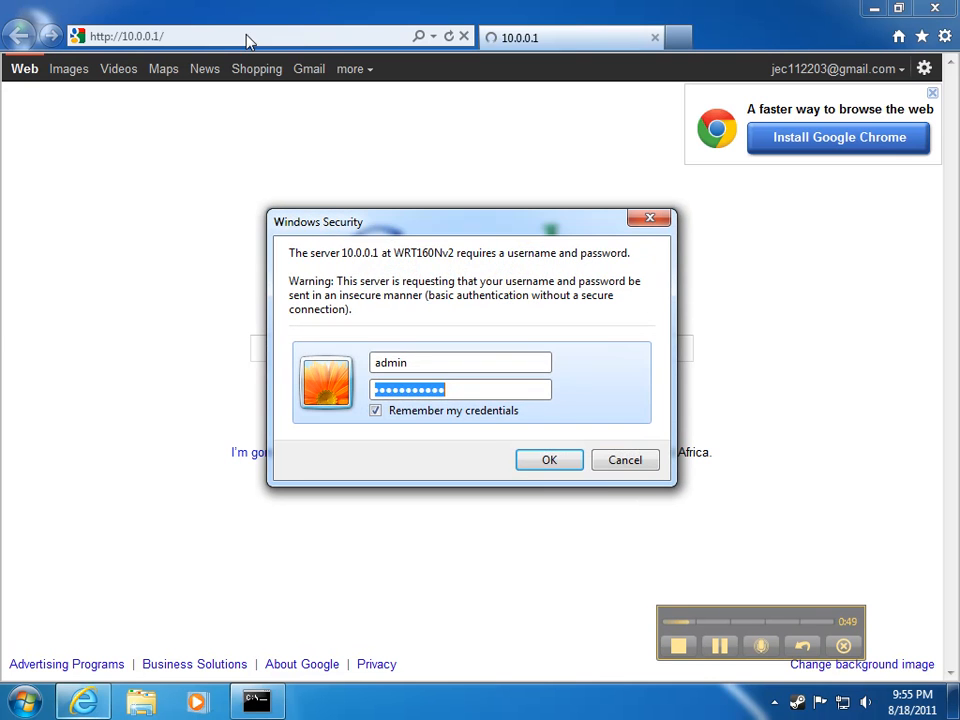
{"action": "left_click", "coordinate": [549, 467]}
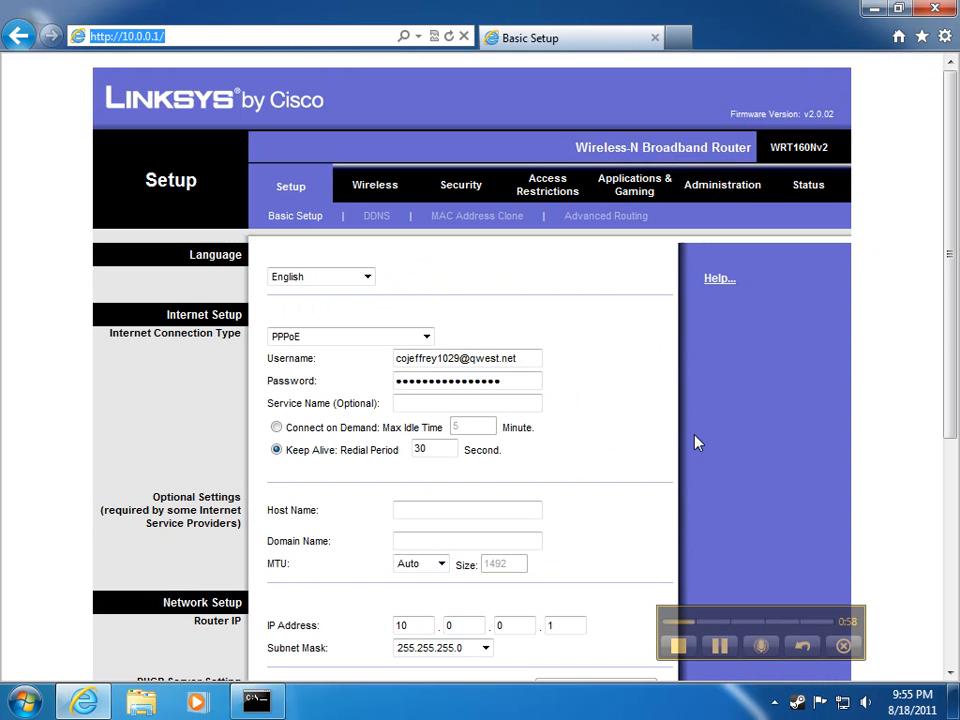
- Enable the DHCP server in the router's Basic Setup network settings
{"action": "left_click", "coordinate": [655, 382]}
{"action": "scroll", "coordinate": [649, 386], "scroll_direction": "down", "scroll_amount": 1}
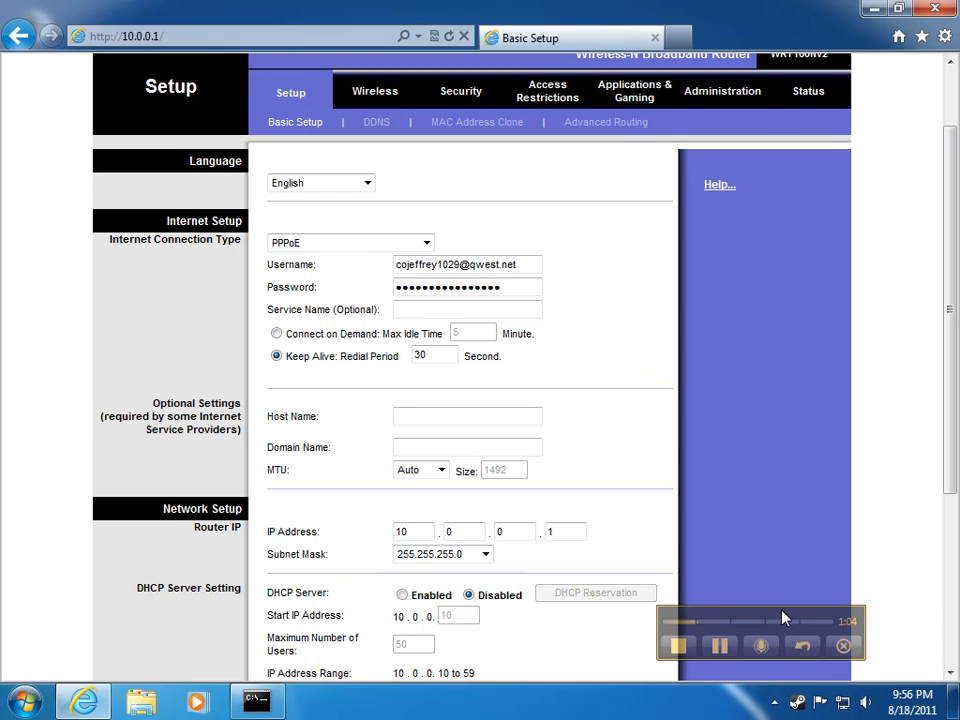
{"action": "scroll", "coordinate": [619, 340], "scroll_direction": "down", "scroll_amount": 2}
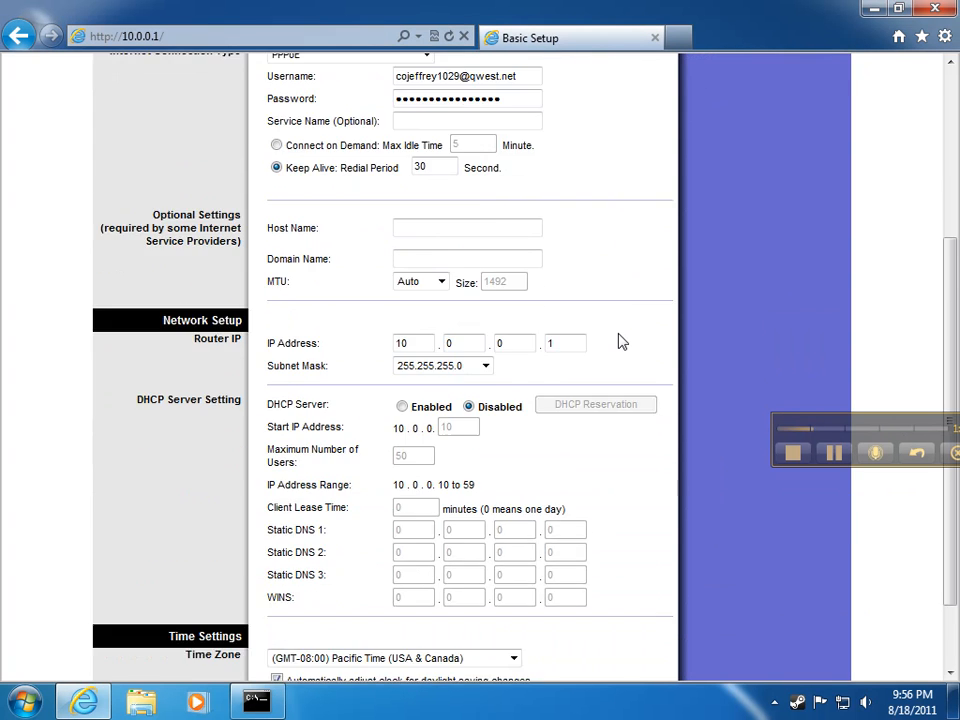
{"action": "scroll", "coordinate": [619, 341], "scroll_direction": "down", "scroll_amount": 1}
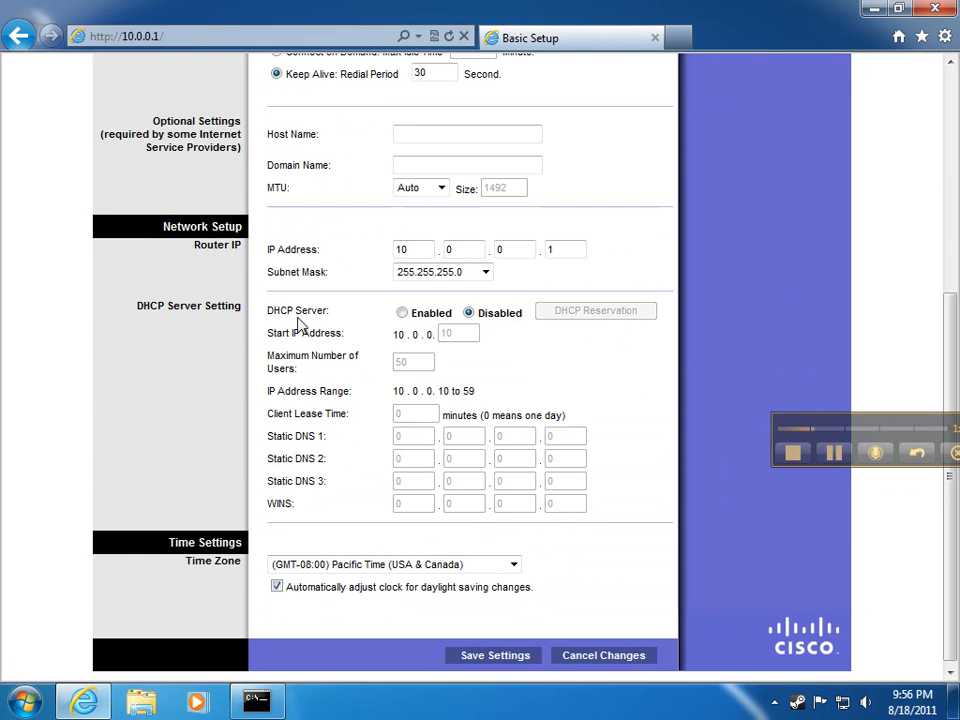
{"action": "left_click", "coordinate": [402, 314]}
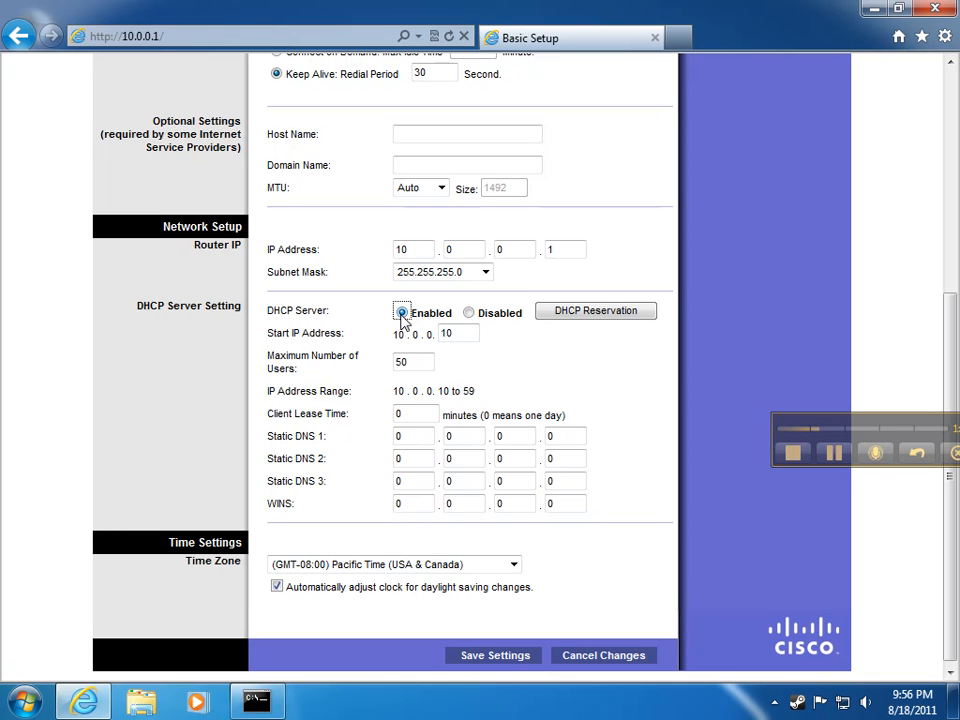
- Open DHCP Reservation and fill in a manual client named desktop with the IP address 10.0.0.11
{"action": "left_click", "coordinate": [597, 318]}
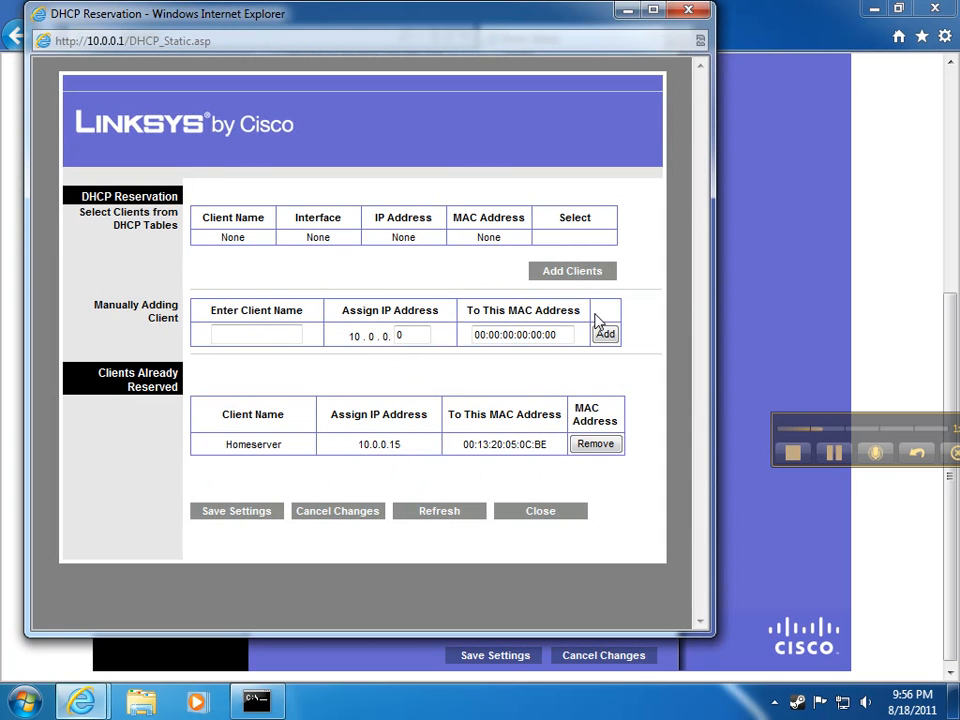
{"action": "left_click", "coordinate": [689, 11]}
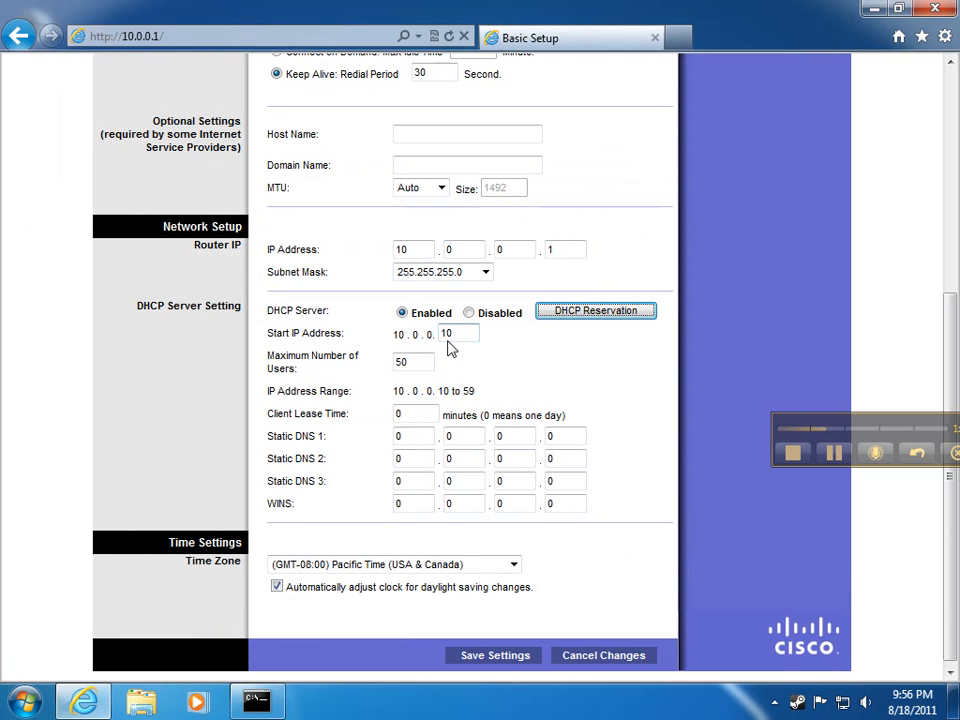
{"action": "left_click", "coordinate": [600, 316]}
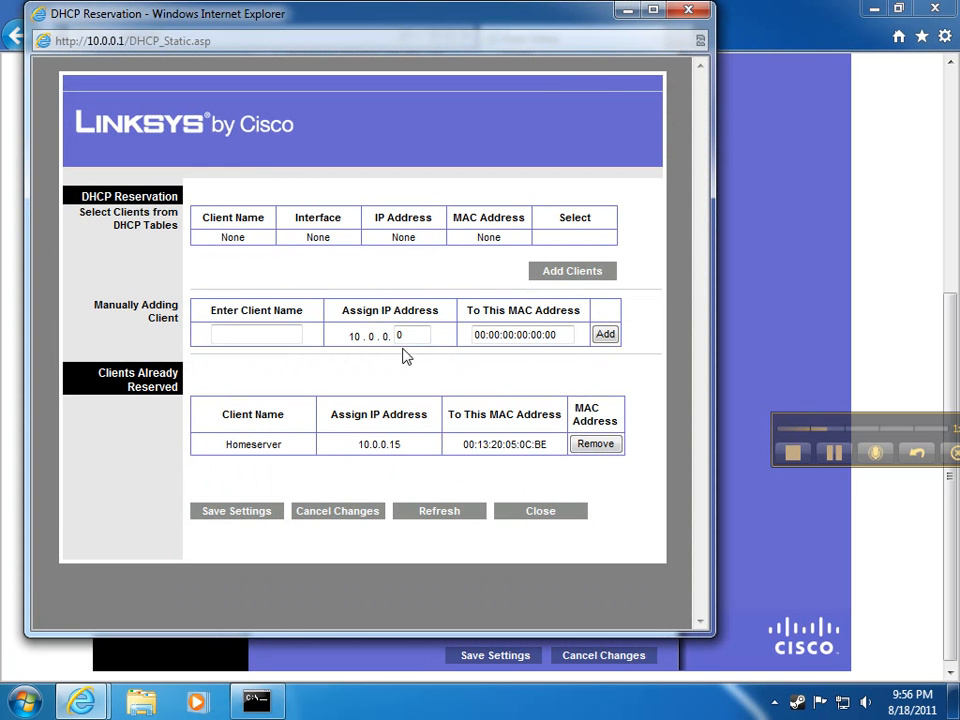
{"action": "double_click", "coordinate": [403, 336]}
{"action": "type", "text": "11"}
{"action": "left_click", "coordinate": [259, 337]}
- Arrange the DHCP Reservation window and the Command Prompt side by side, with the Ethernet adapter's physical address in view
{"action": "left_click", "coordinate": [562, 335]}
{"action": "left_click_drag", "start_coordinate": [561, 335], "coordinate": [454, 336]}
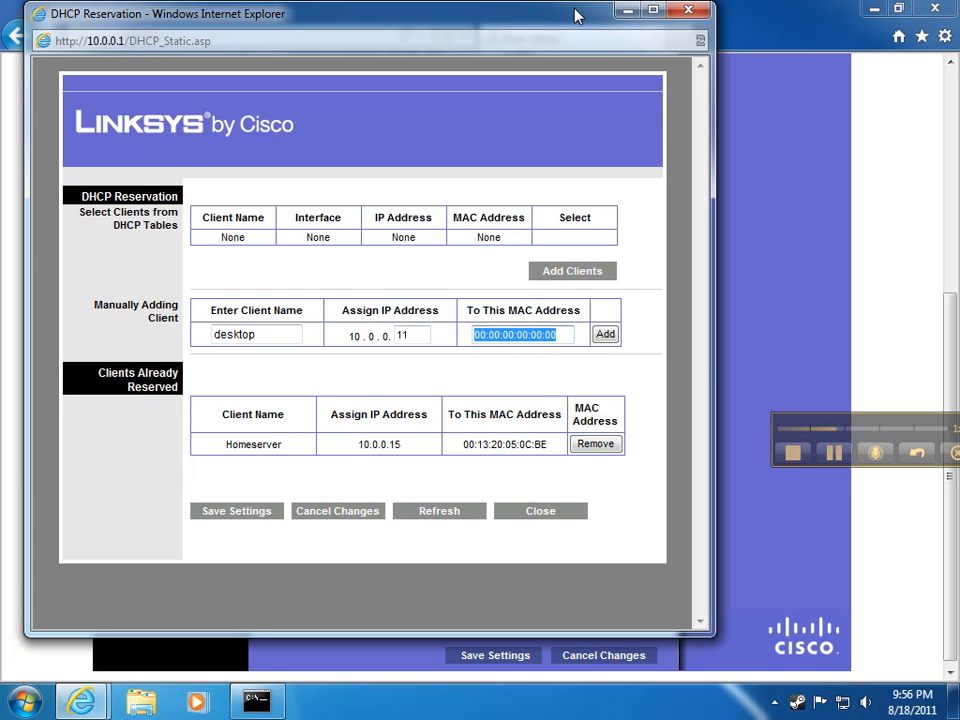
{"action": "key", "text": "super+Left"}
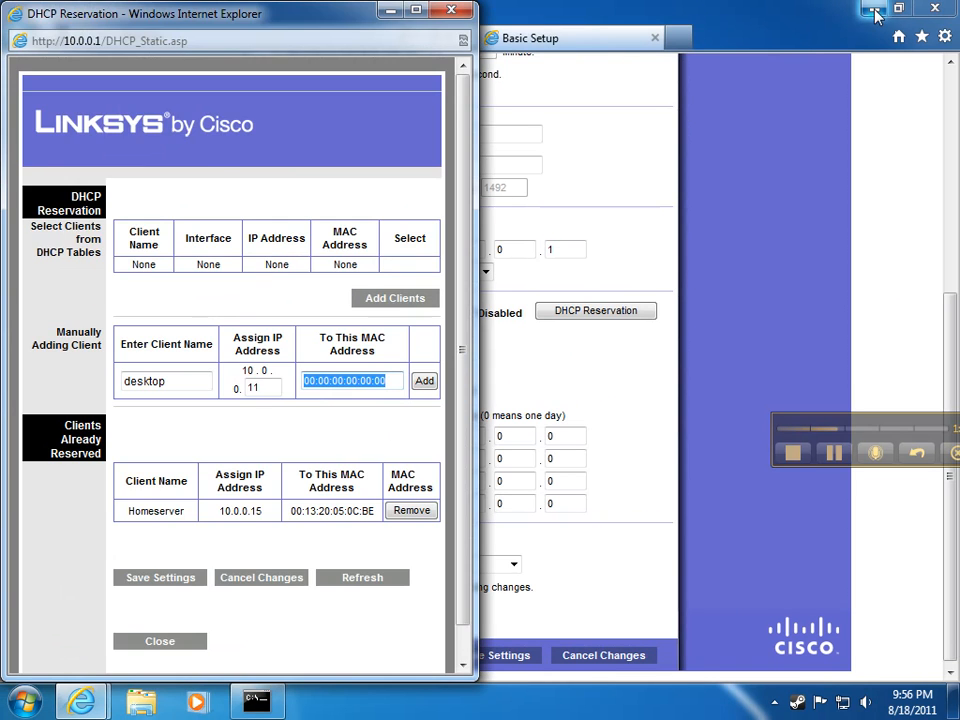
{"action": "left_click", "coordinate": [875, 12]}
{"action": "left_click_drag", "start_coordinate": [572, 127], "coordinate": [957, 131]}
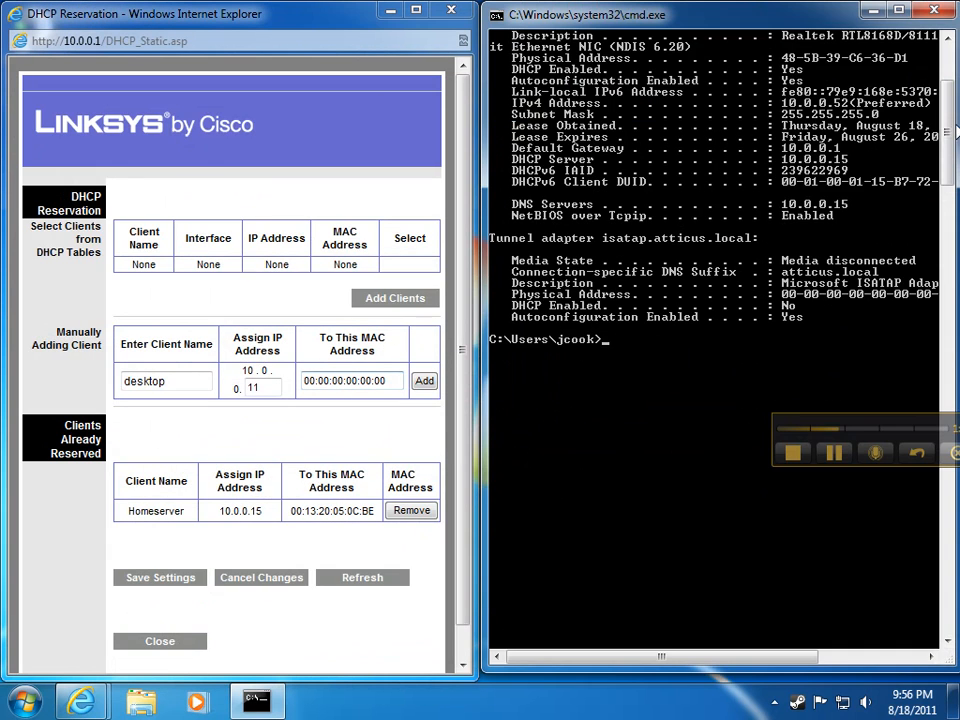
{"action": "scroll", "coordinate": [810, 203], "scroll_direction": "up", "scroll_amount": 6}
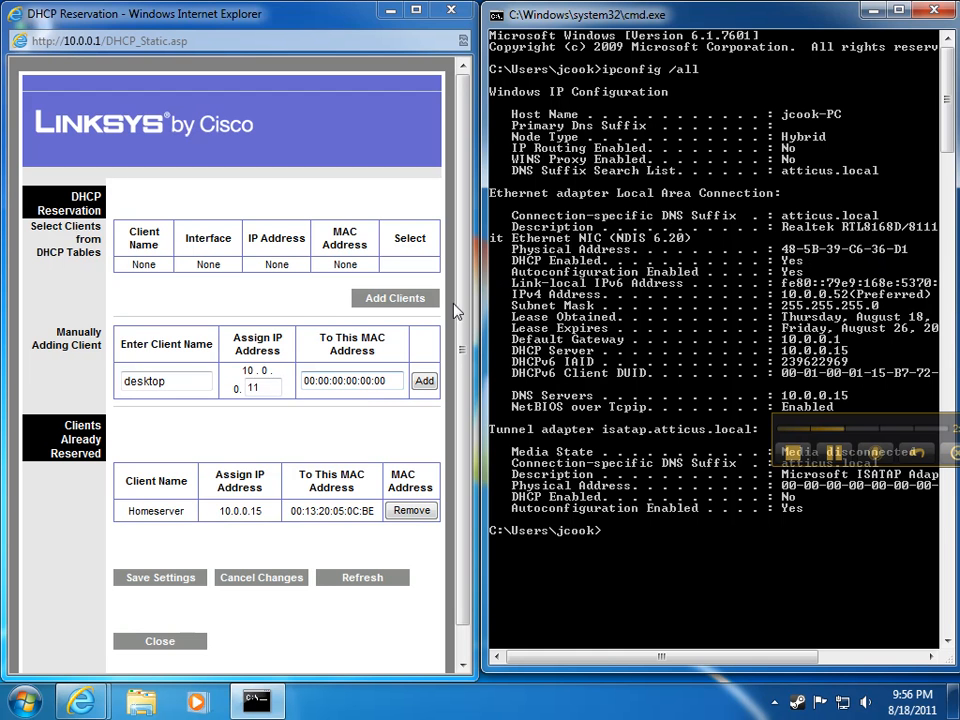
- Enter the MAC address 48:5B:39:C6:36:D1 for the desktop client and add it to the reserved clients
{"action": "left_click", "coordinate": [393, 383]}
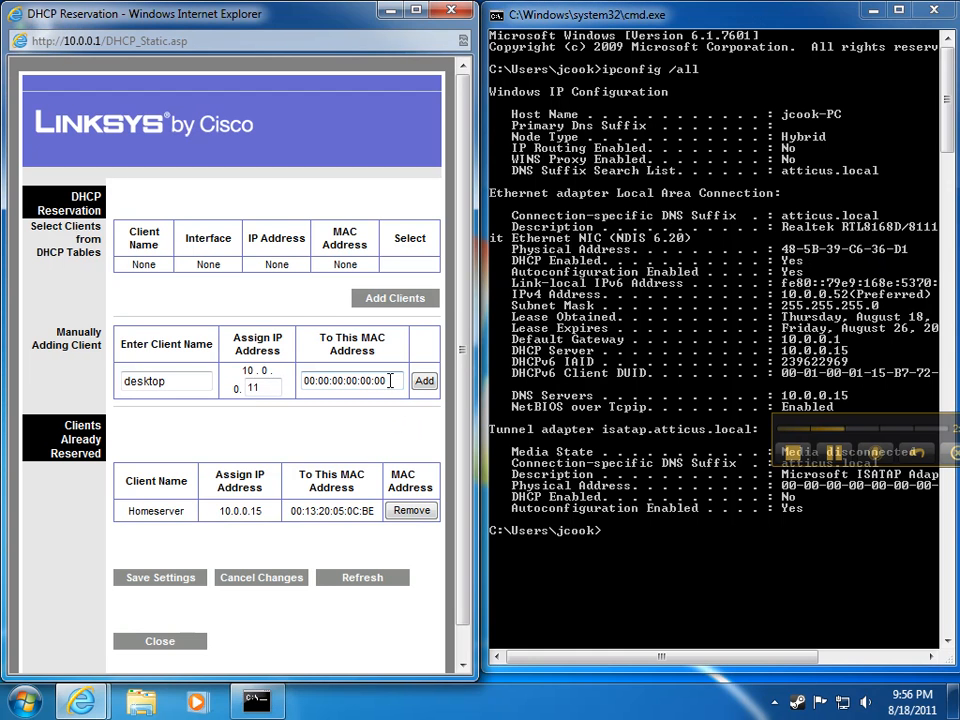
{"action": "left_click_drag", "start_coordinate": [393, 382], "coordinate": [233, 386]}
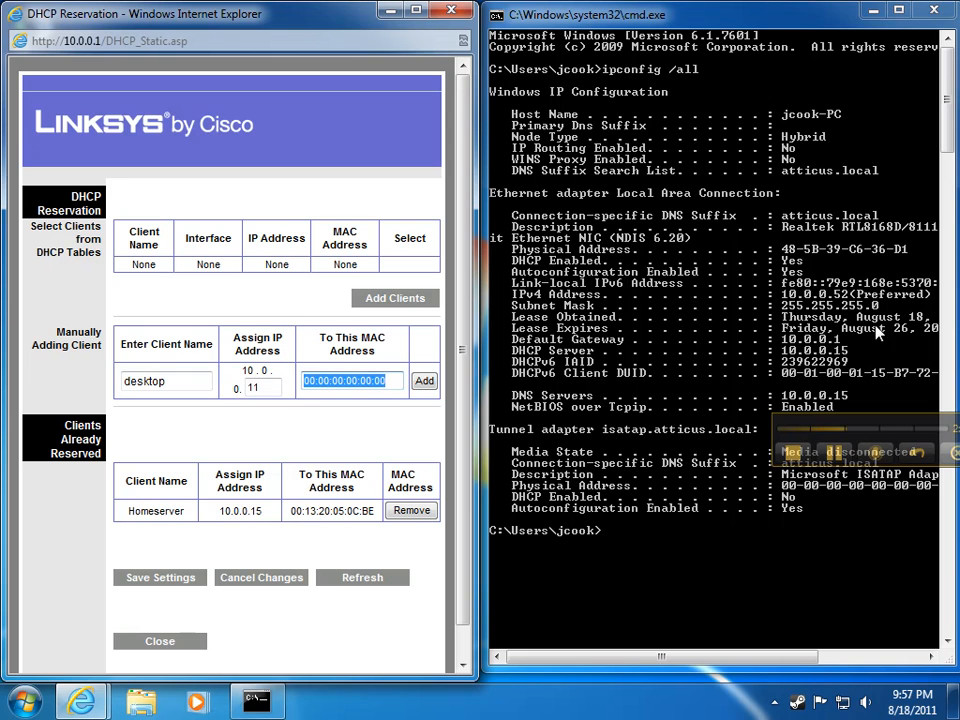
{"action": "type", "text": "48:5B:39:"}
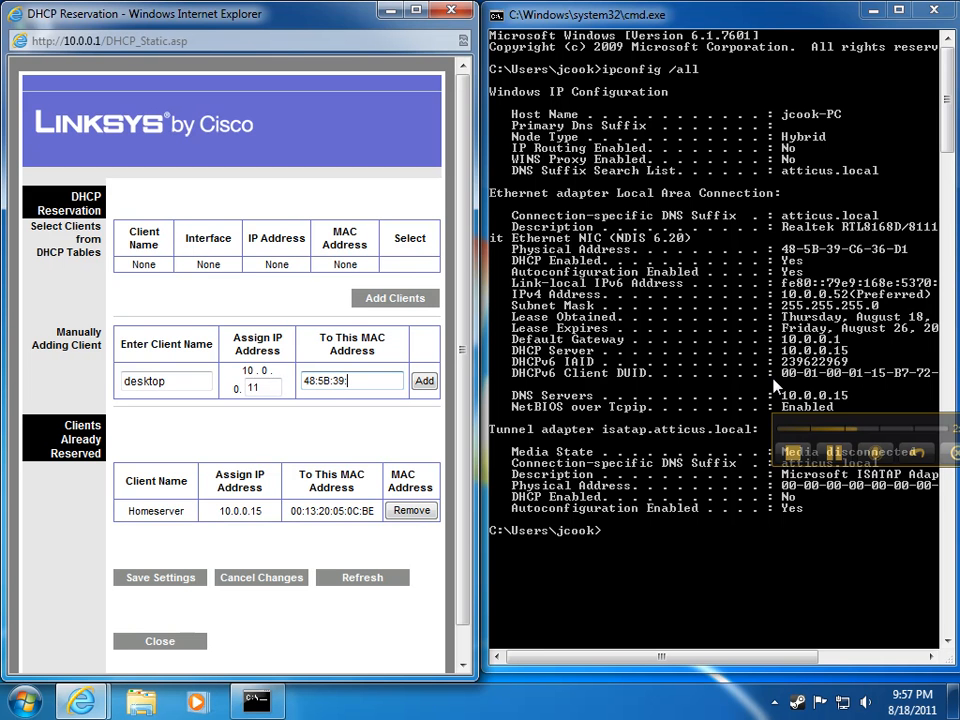
{"action": "type", "text": "C6:36:D1"}
{"action": "left_click", "coordinate": [424, 382]}
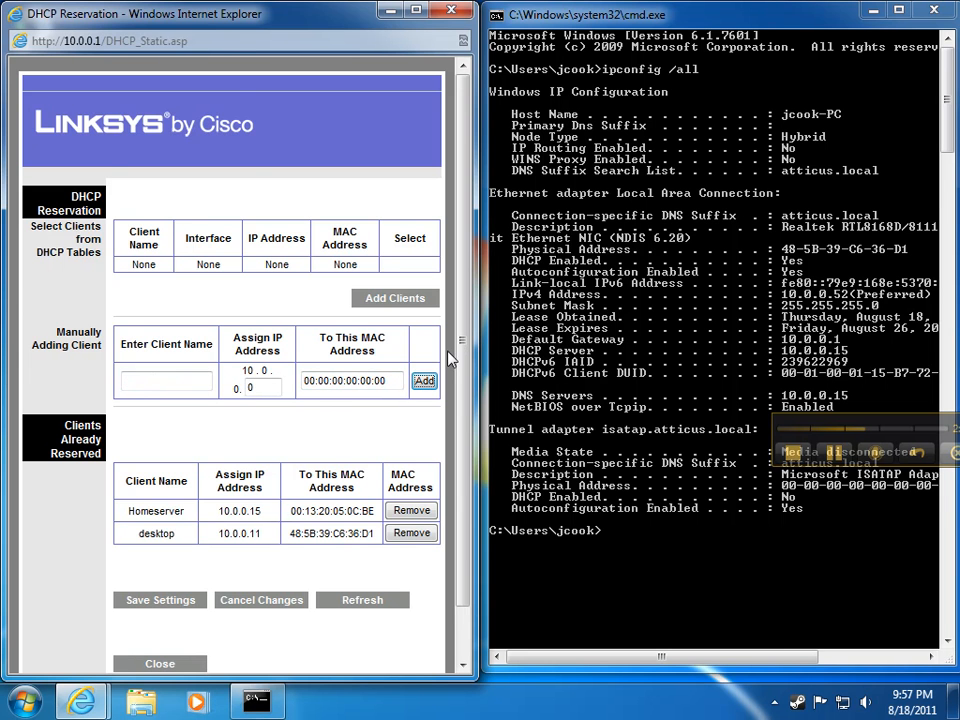
- Close the DHCP Reservation window and the Command Prompt
{"action": "left_click_drag", "start_coordinate": [303, 20], "coordinate": [612, 50]}
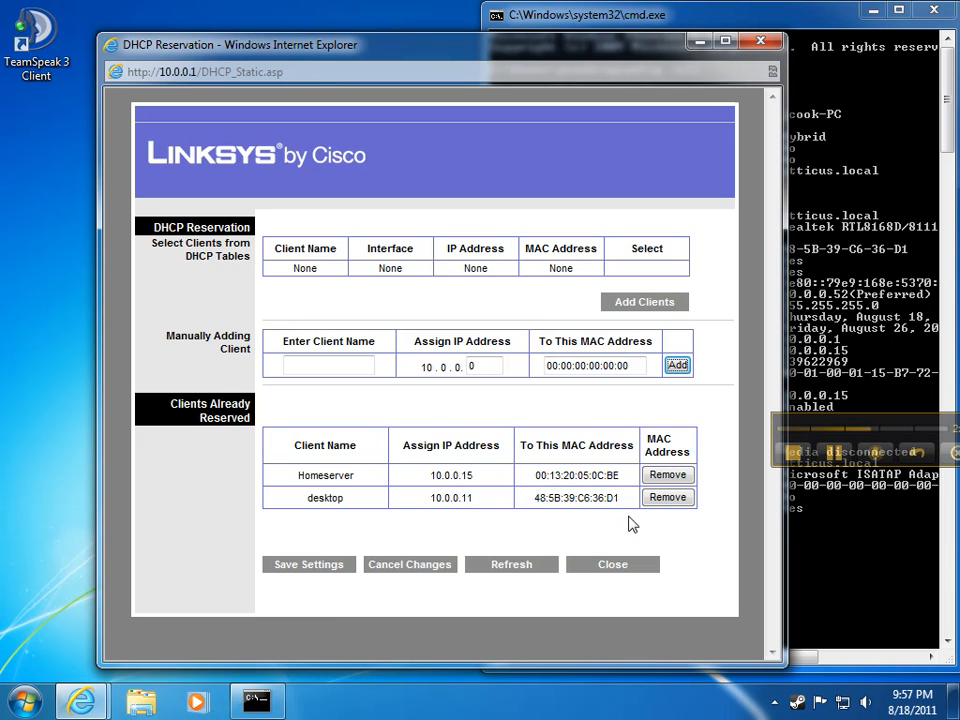
{"action": "left_click", "coordinate": [762, 44]}
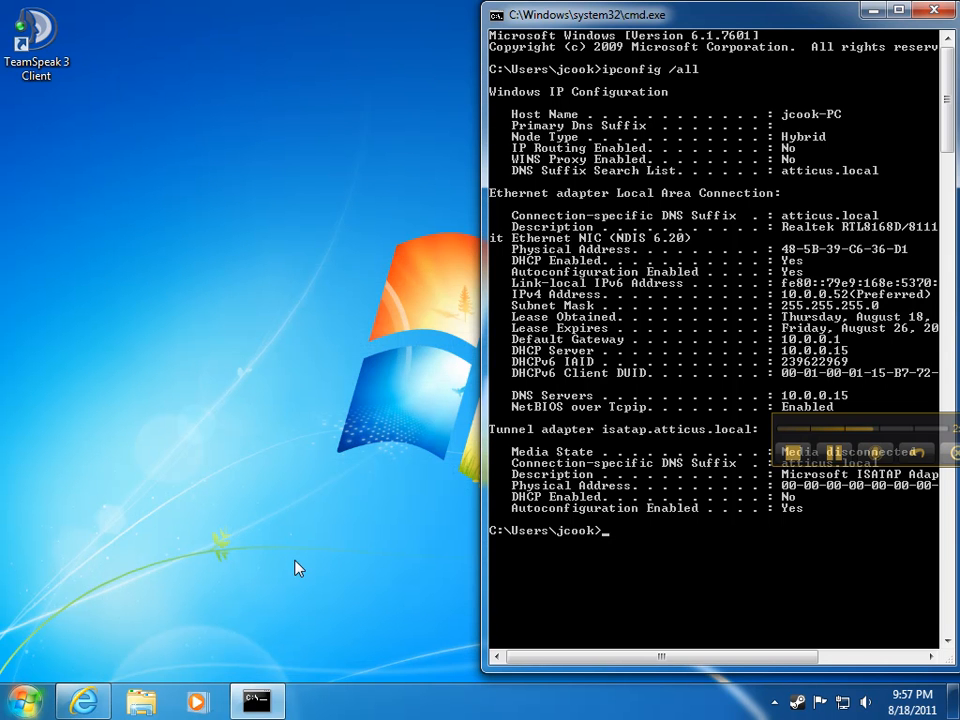
{"action": "left_click", "coordinate": [948, 14]}
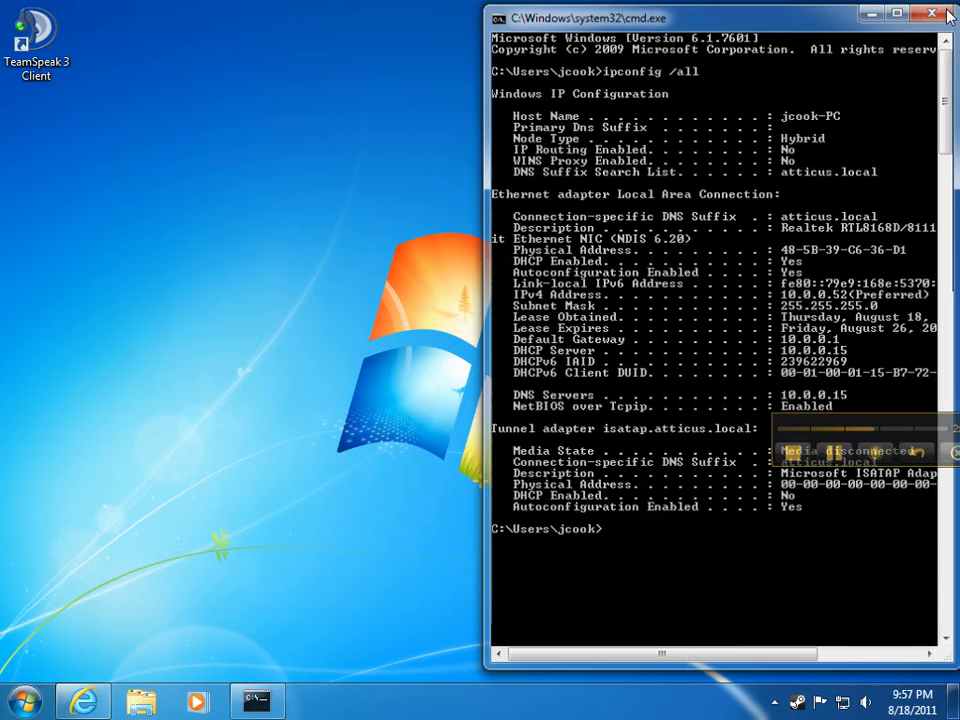
- Open the Local Area Connection's properties from the adapter settings of the Network and Sharing Center in Control Panel
{"action": "left_click", "coordinate": [25, 705]}
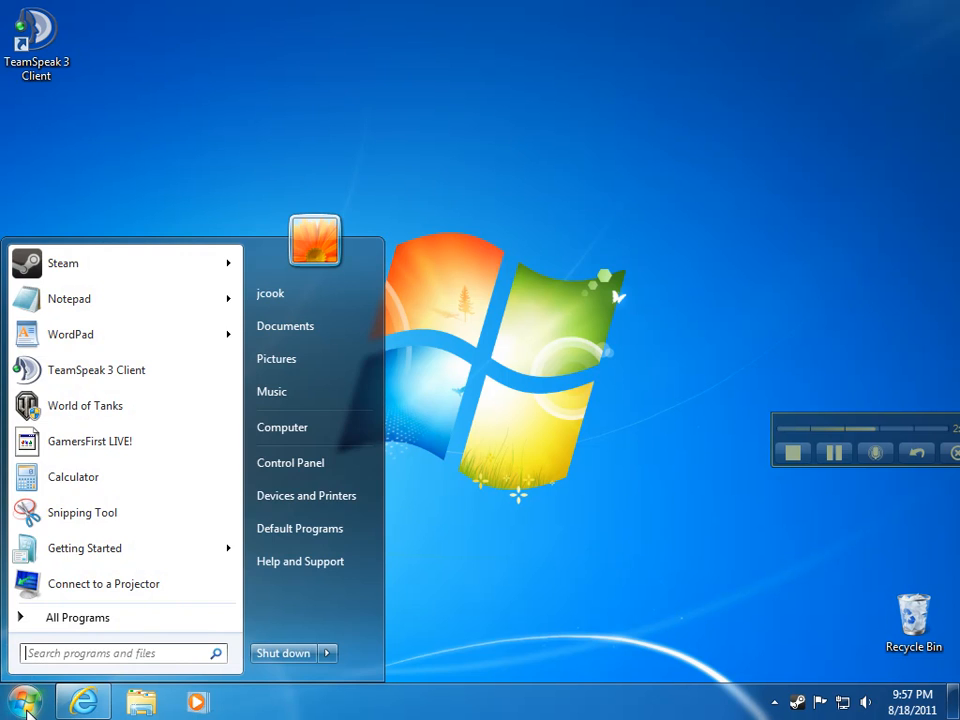
{"action": "left_click", "coordinate": [265, 465]}
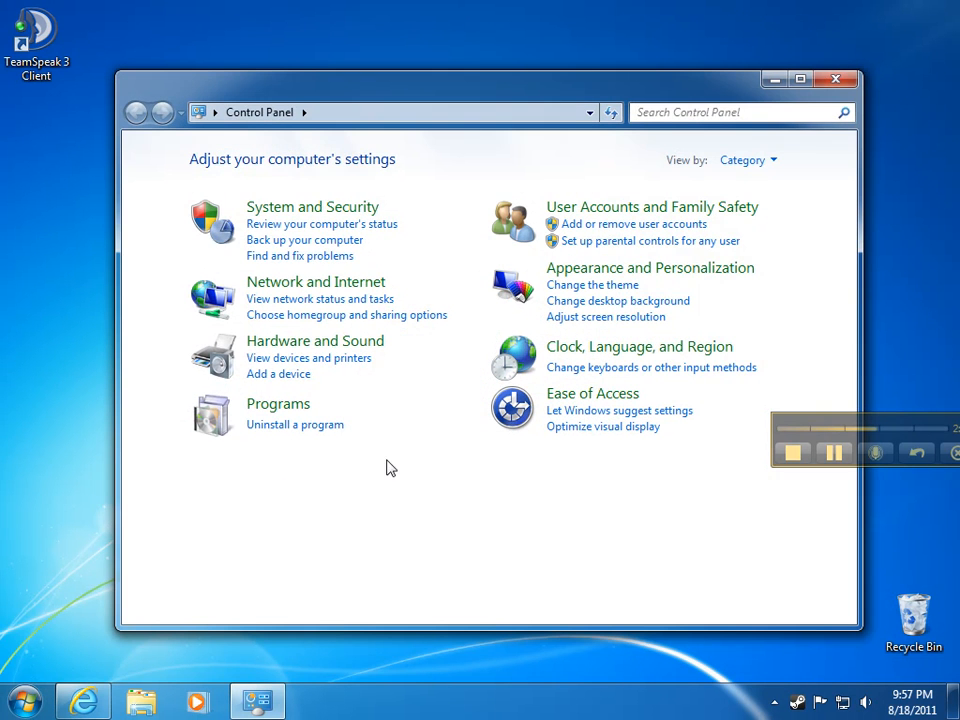
{"action": "left_click", "coordinate": [302, 287]}
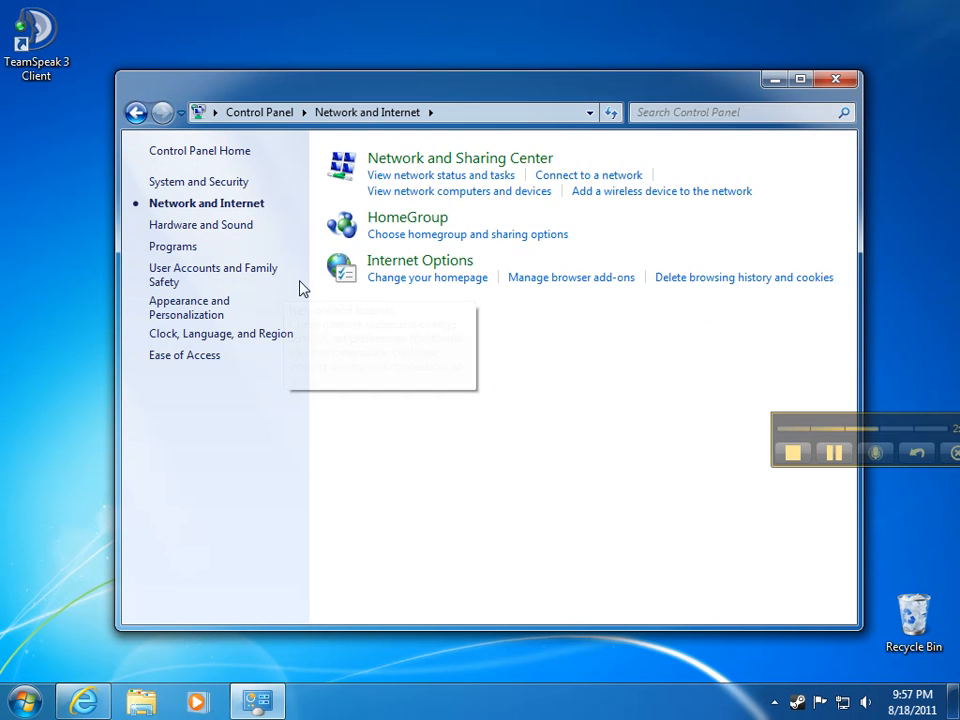
{"action": "left_click", "coordinate": [462, 166]}
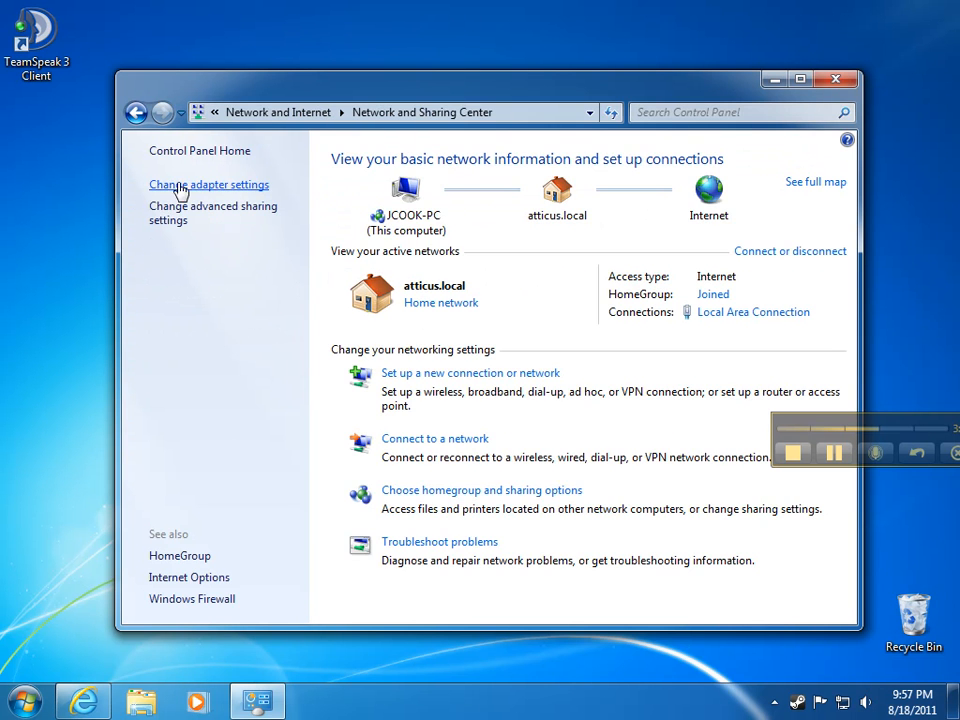
{"action": "left_click", "coordinate": [212, 186]}
{"action": "right_click", "coordinate": [210, 188]}
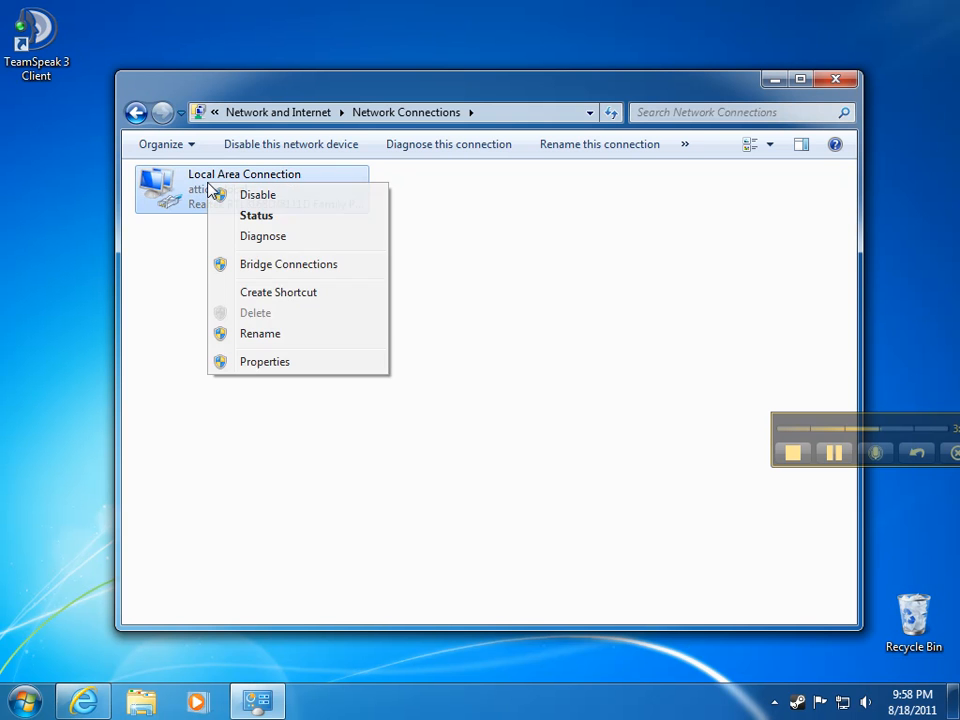
{"action": "left_click", "coordinate": [281, 364]}
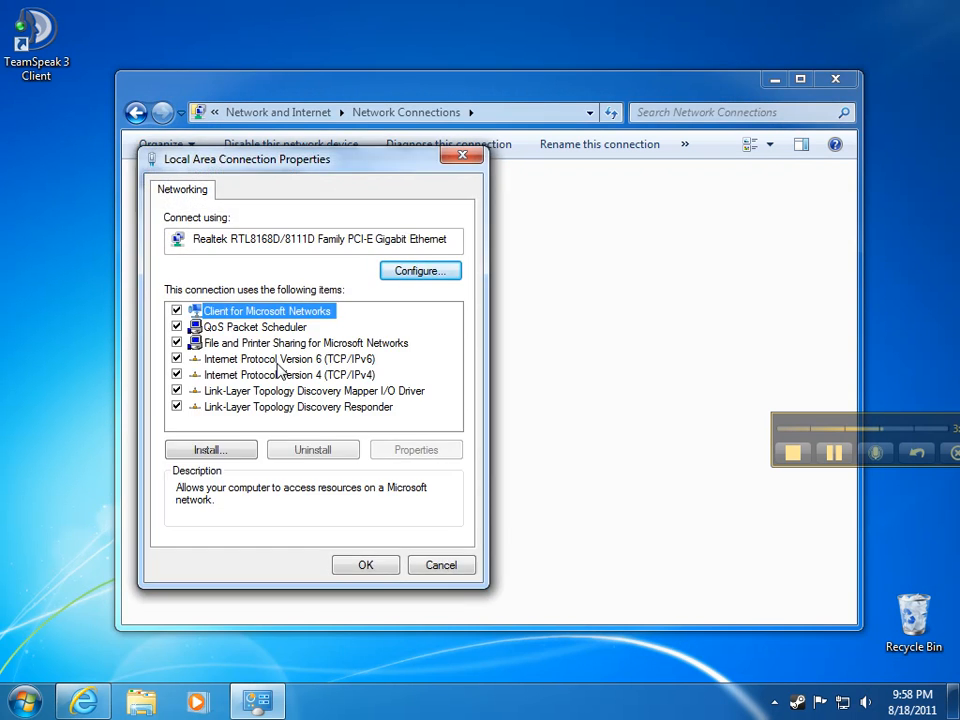
- Switch the connection's Internet Protocol Version 4 (TCP/IPv4) settings to a manual address and set the IP address to 10.0.0.11
{"action": "left_click", "coordinate": [249, 378]}
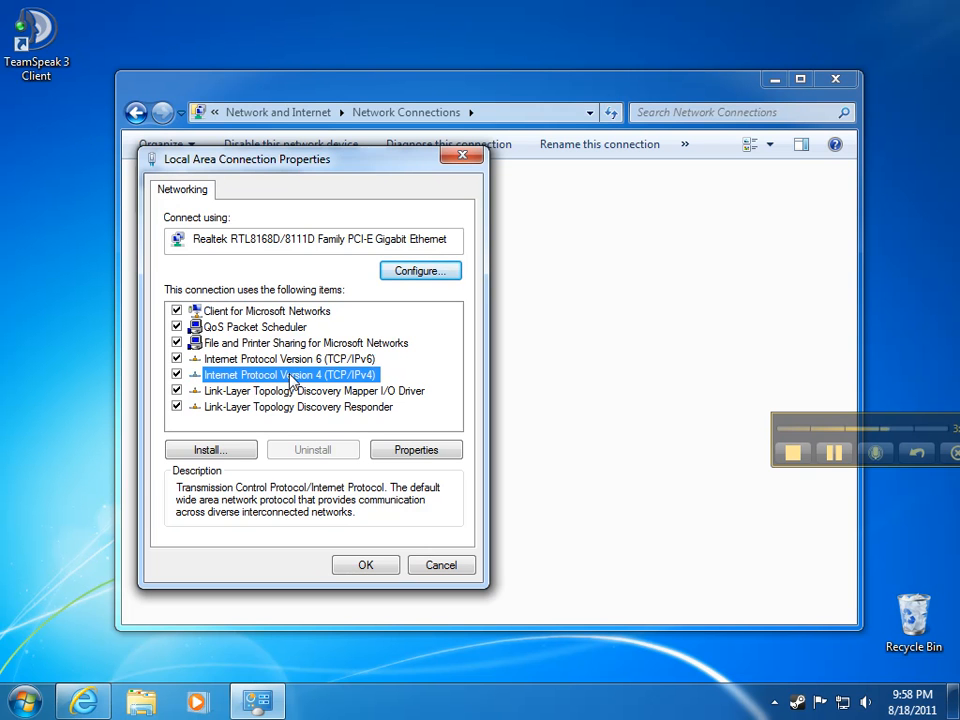
{"action": "left_click", "coordinate": [421, 452]}
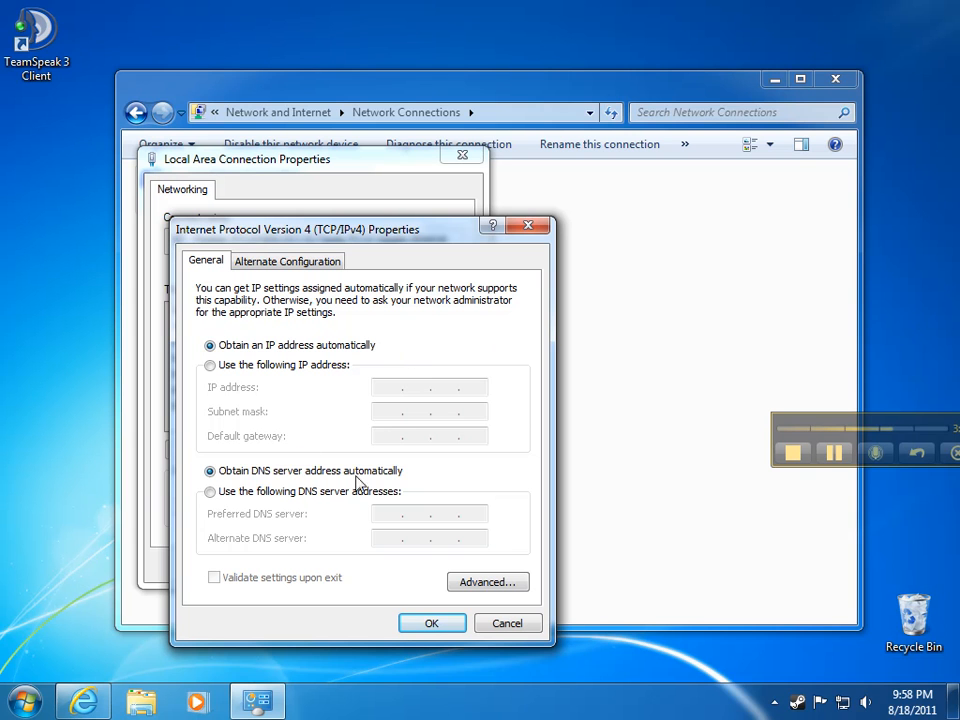
{"action": "left_click", "coordinate": [212, 366]}
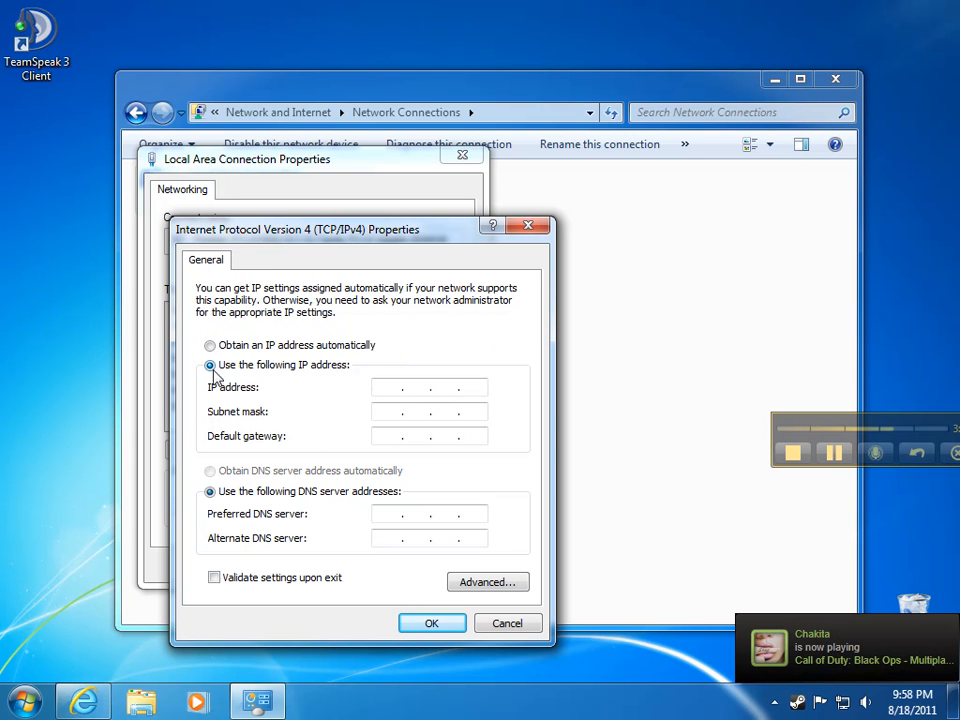
{"action": "left_click", "coordinate": [386, 391]}
{"action": "type", "text": "10 . 0 . 0 "}
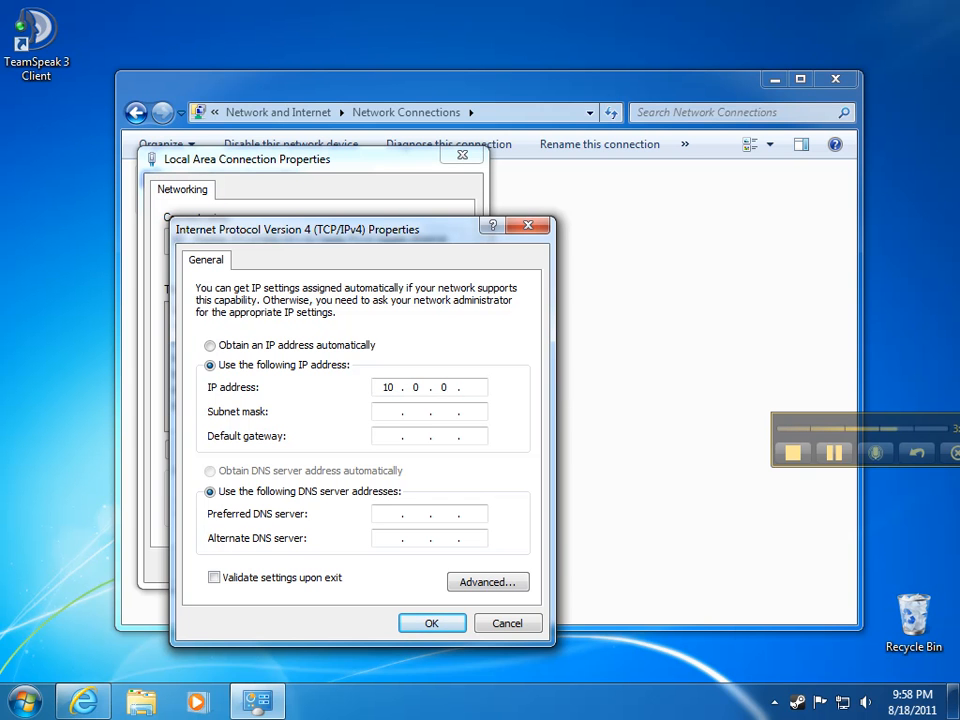
{"action": "type", "text": ". 11"}
- Set the subnet mask to 255.255.255.0 and the default gateway to 10.0.0.1
{"action": "left_click", "coordinate": [387, 411]}
{"action": "double_click", "coordinate": [415, 409]}
{"action": "type", "text": "255 . 255 . 255 . 0"}
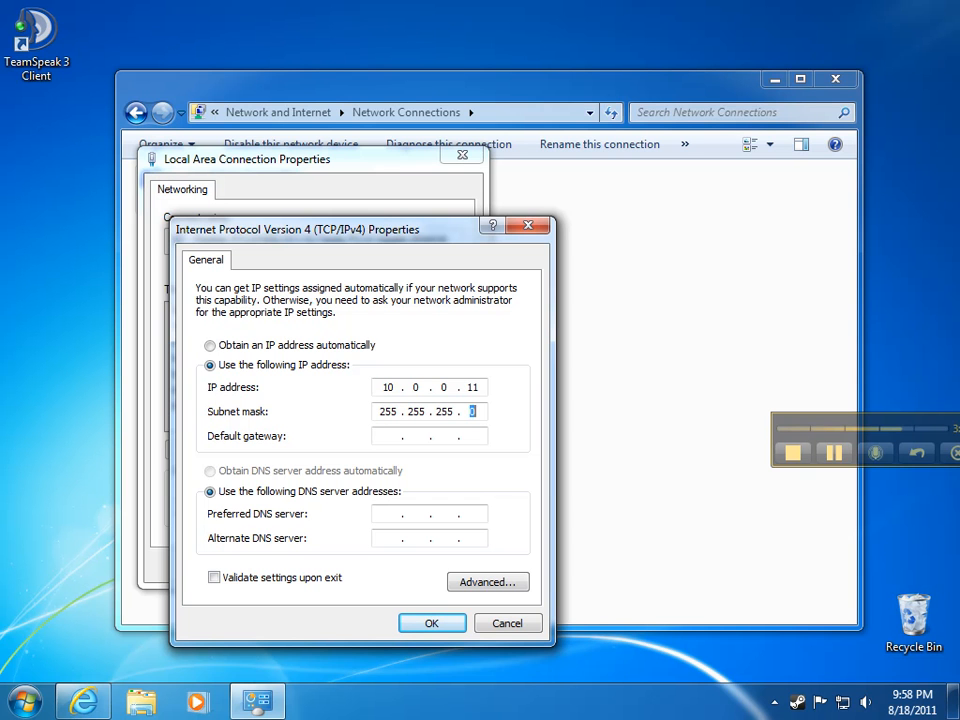
{"action": "left_click", "coordinate": [386, 436]}
{"action": "type", "text": "10.0.0.1"}
- Set the preferred DNS server to 8.8.8.8 and the alternate DNS server to 8.8.4.4, and accept the IPv4 settings
{"action": "left_click", "coordinate": [380, 514]}
{"action": "left_click", "coordinate": [850, 452]}
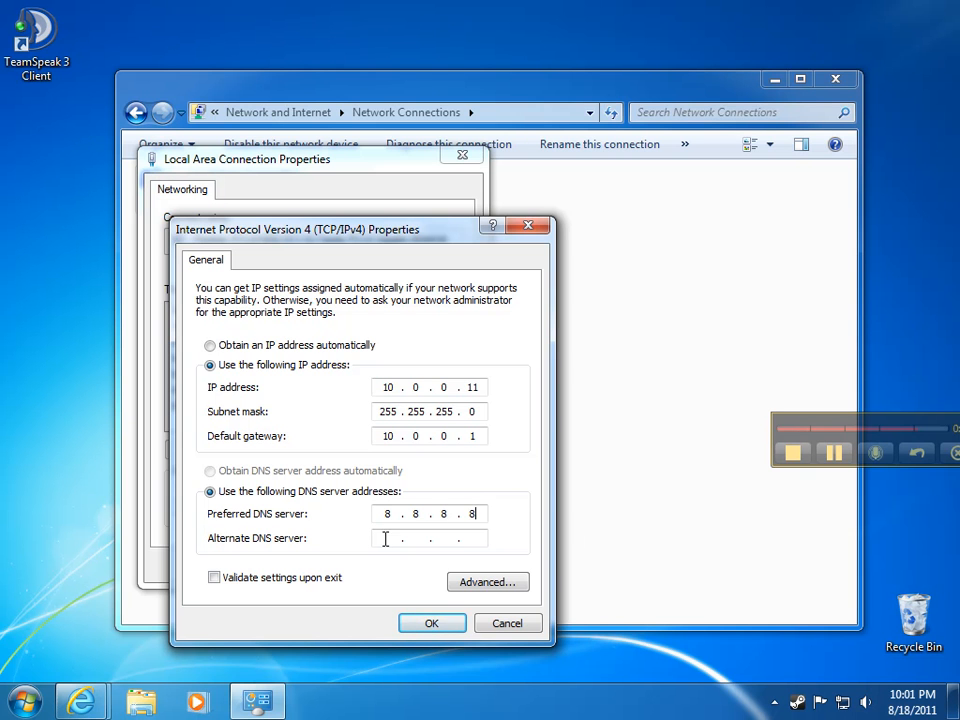
{"action": "type", "text": "8.8"}
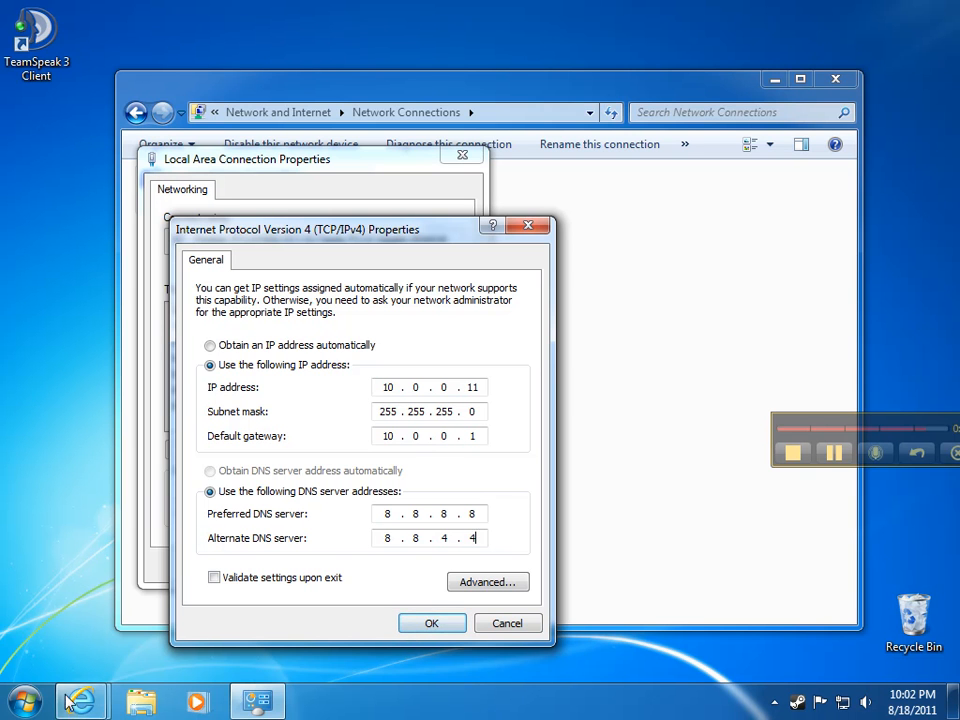
{"action": "left_click", "coordinate": [18, 706]}
{"action": "left_click", "coordinate": [21, 703]}
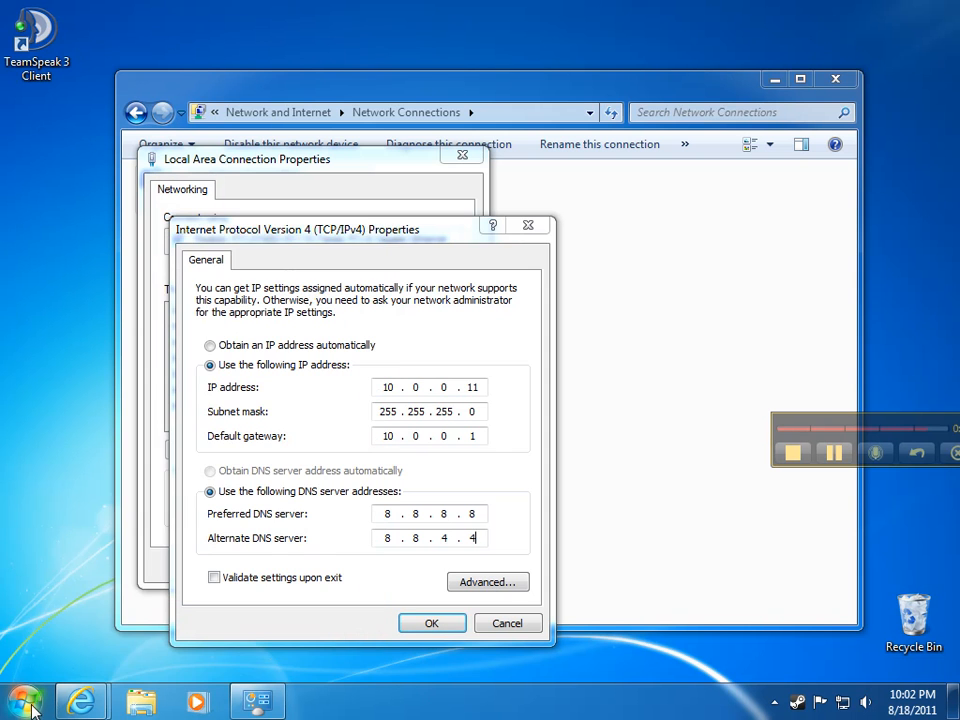
{"action": "left_click", "coordinate": [432, 625]}
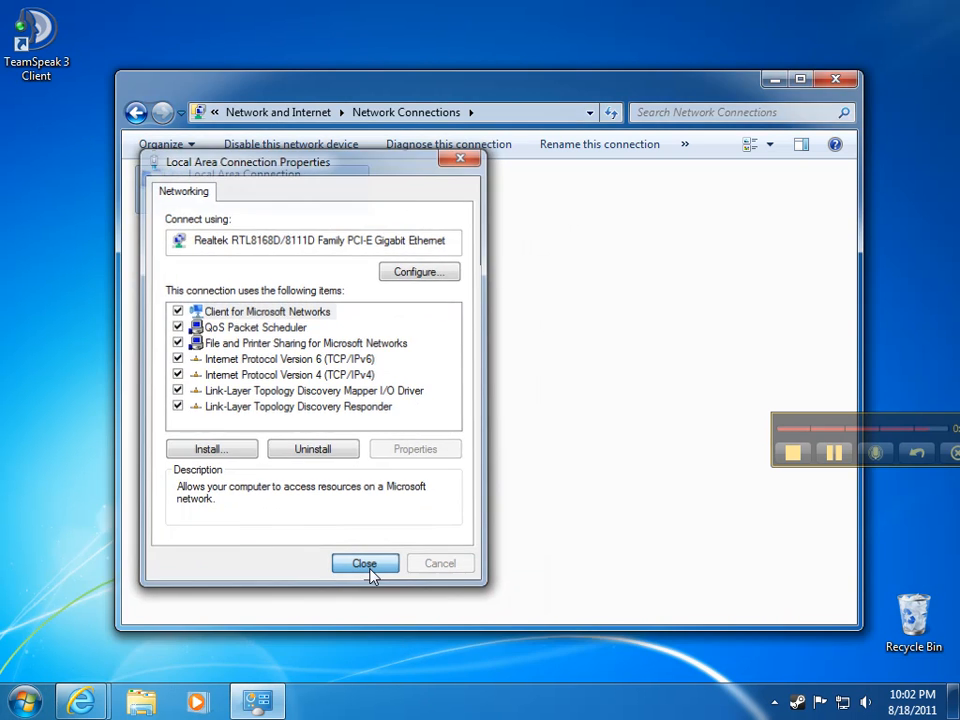
- Close the Local Area Connection properties, dismiss Set Network Location without choosing a location, and close the Network Connections window
{"action": "left_click", "coordinate": [366, 566]}
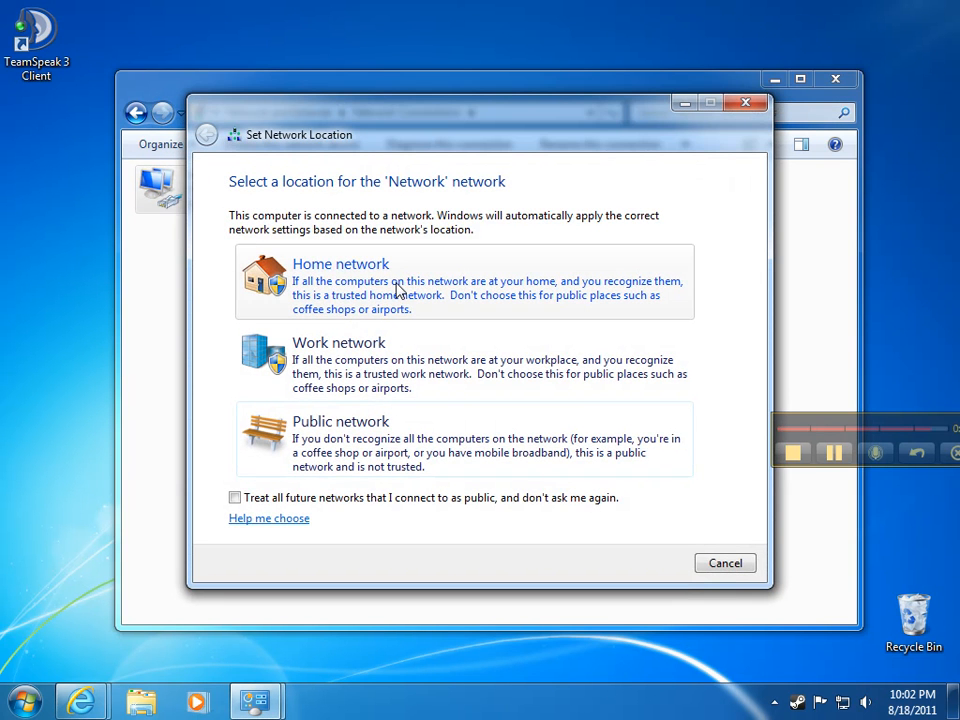
{"action": "left_click", "coordinate": [725, 563]}
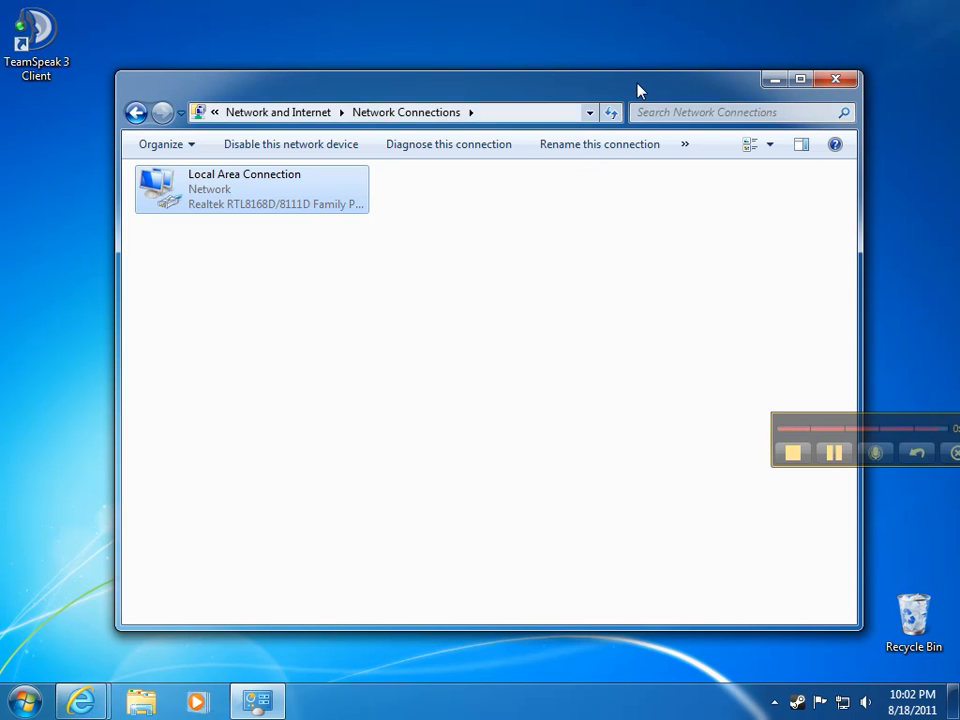
{"action": "left_click", "coordinate": [836, 80]}
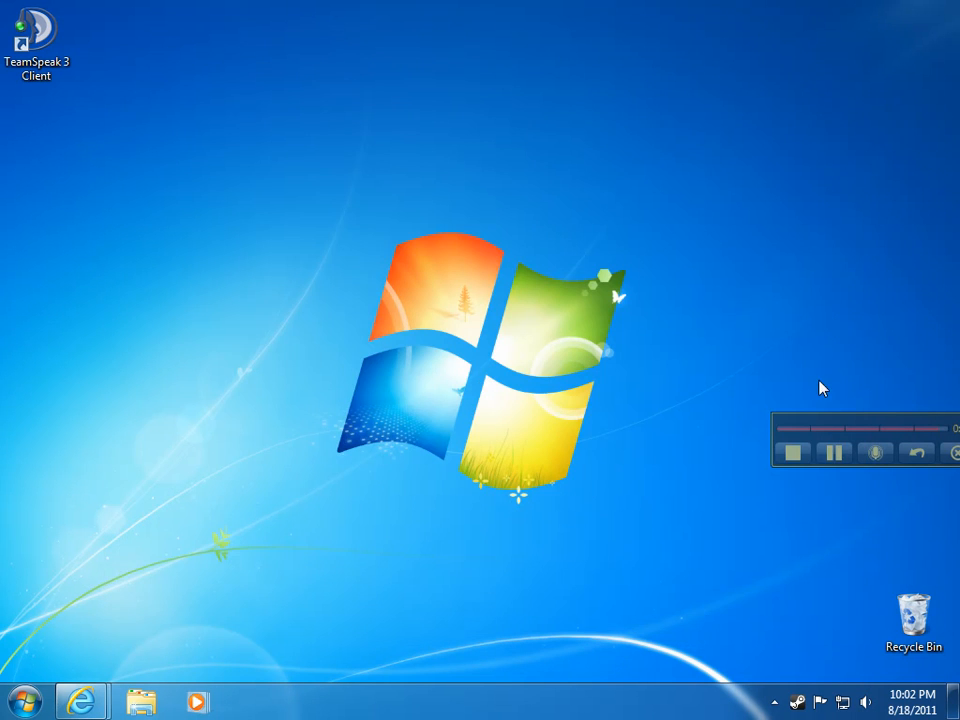